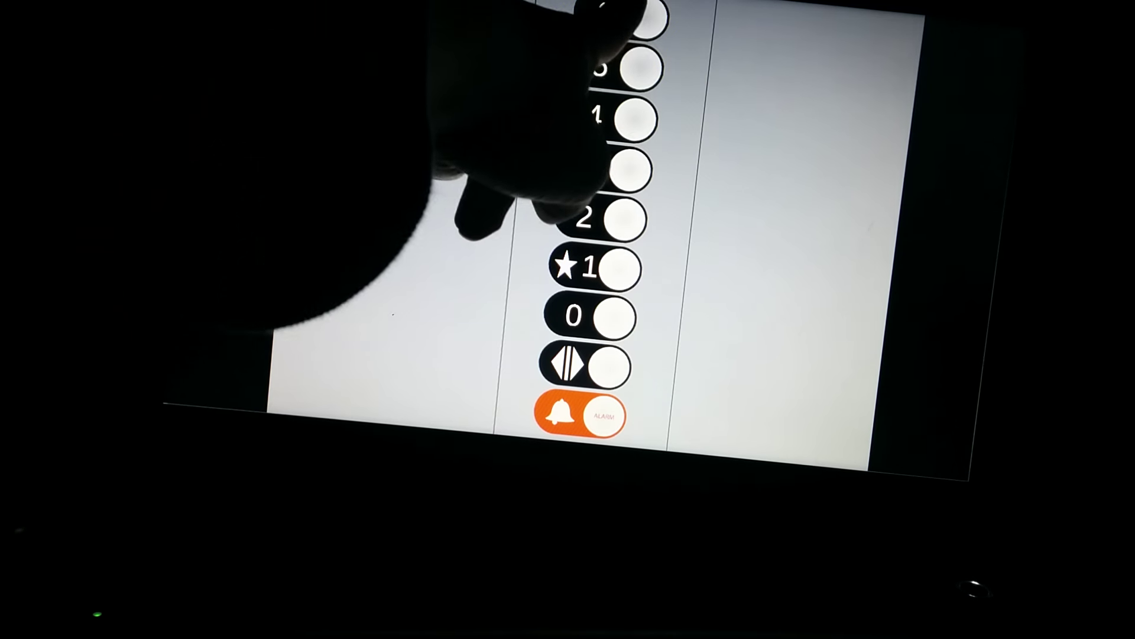
left_click(646, 18)
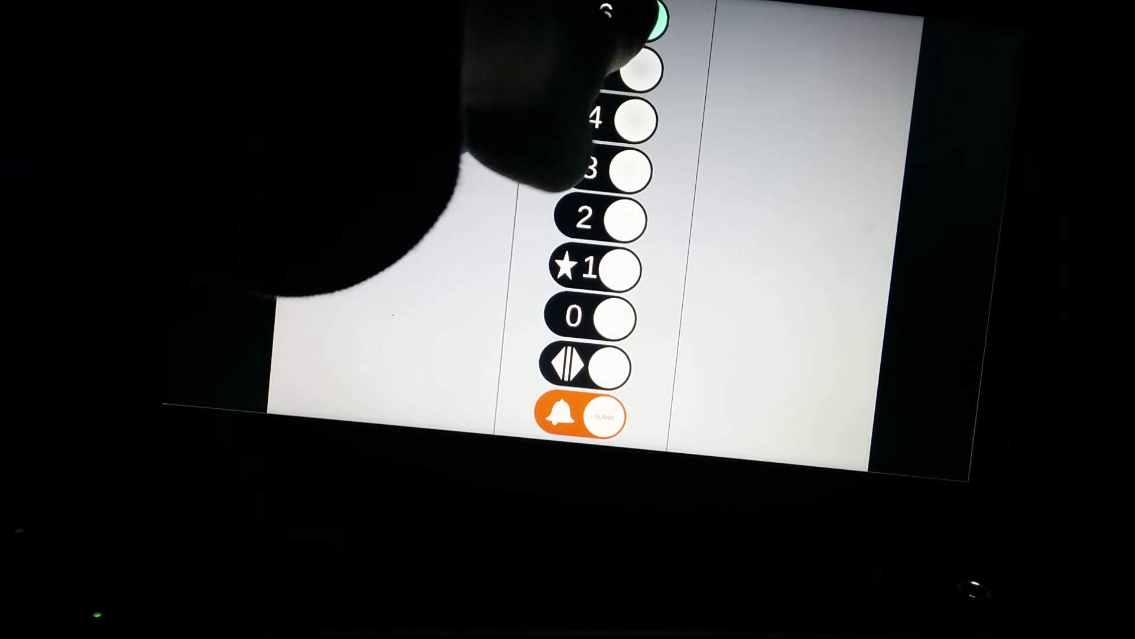